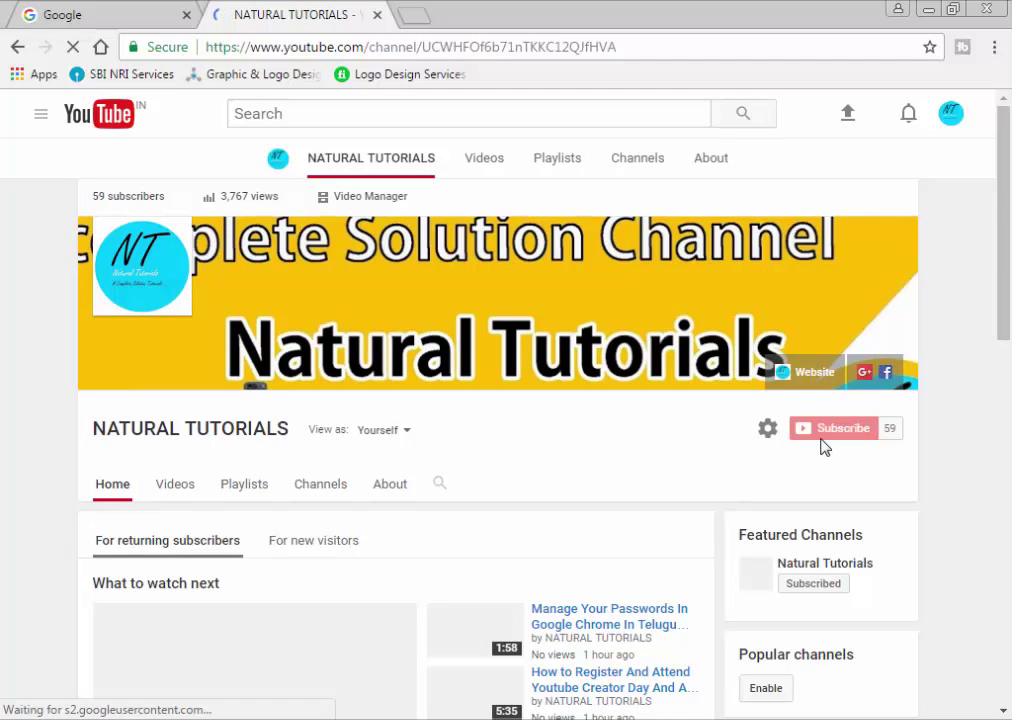
Minimise the browser and switch to the portrait photo in Adobe Photoshop.
{"action": "left_click", "coordinate": [930, 12]}
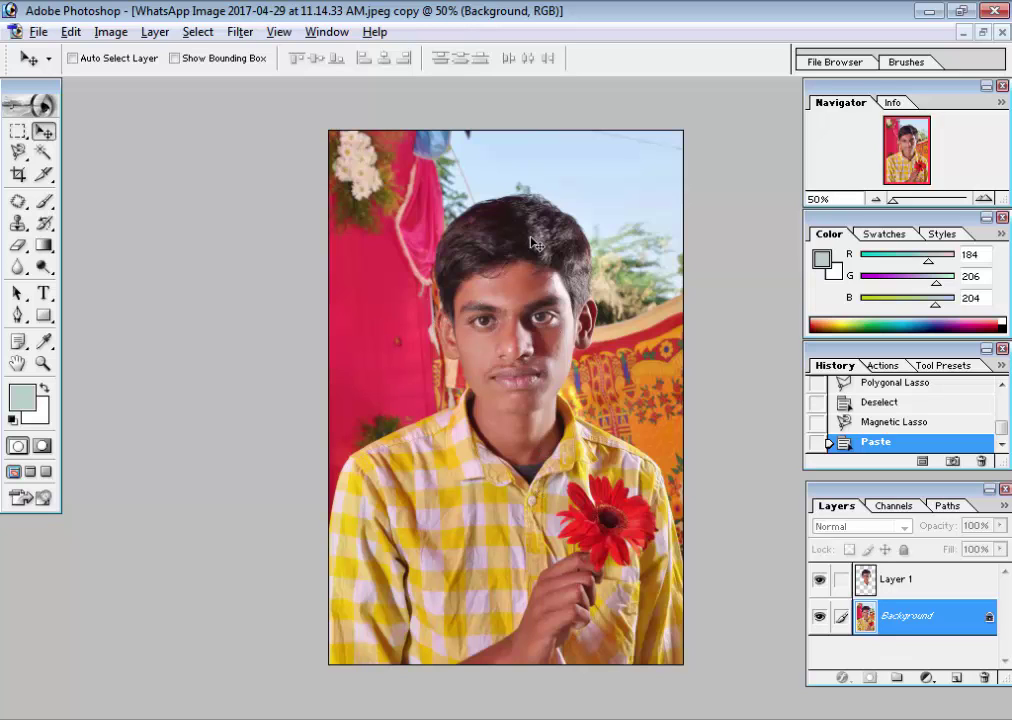
Try moving the head cutout on Layer 1 sideways, and undo the move.
{"action": "right_click", "coordinate": [510, 297]}
{"action": "left_click", "coordinate": [537, 297]}
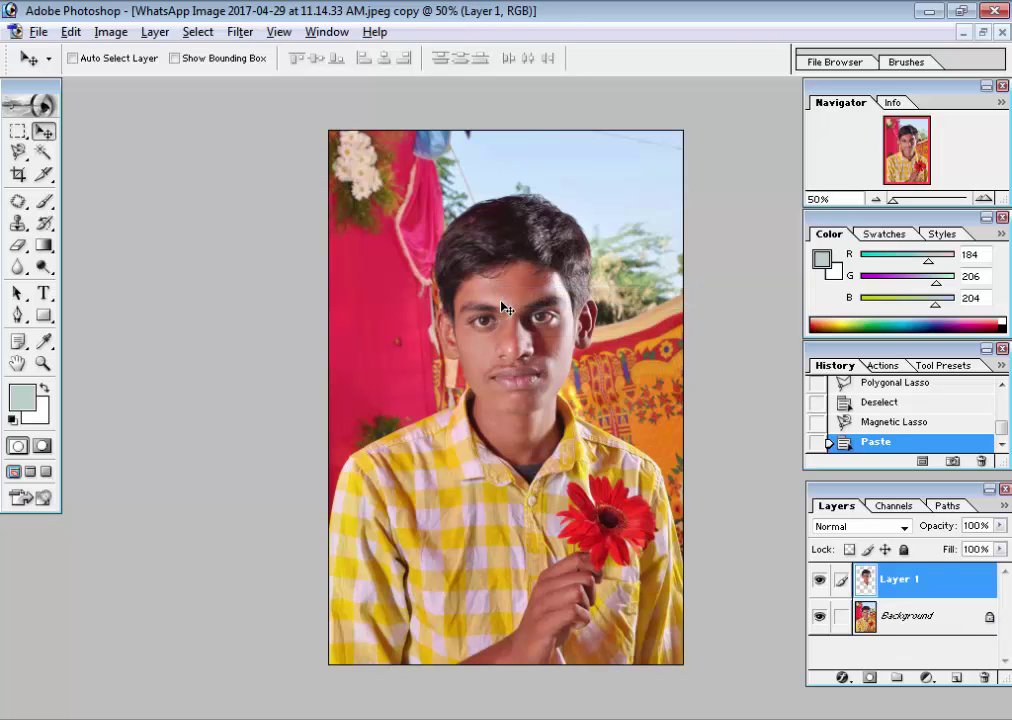
{"action": "left_click_drag", "start_coordinate": [503, 306], "coordinate": [559, 304]}
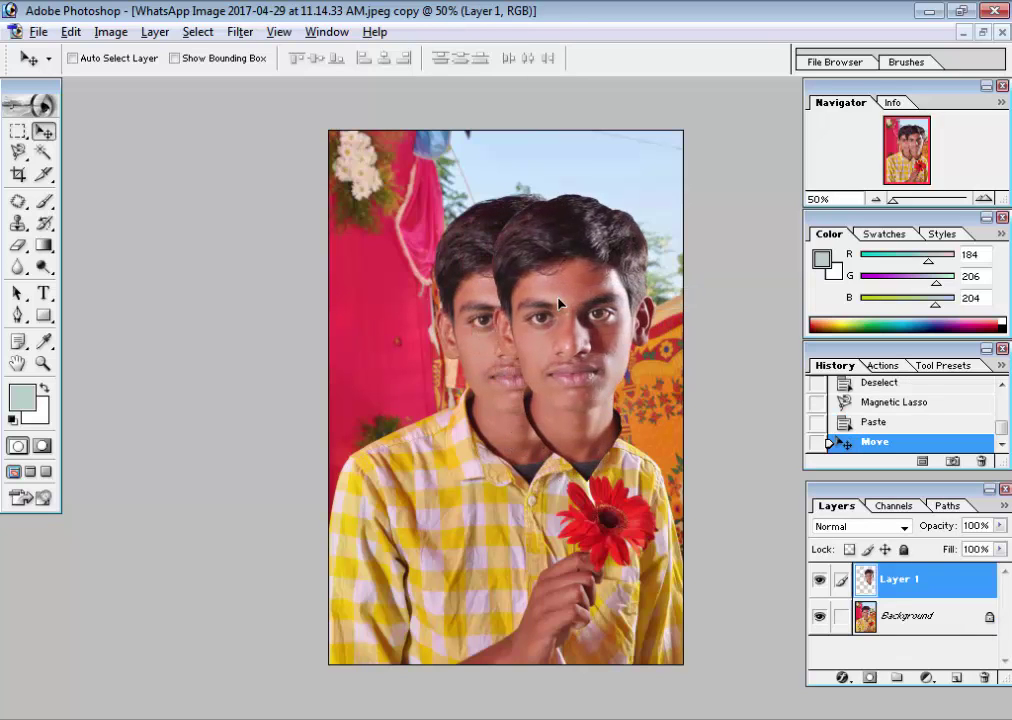
{"action": "key", "text": "ctrl+z"}
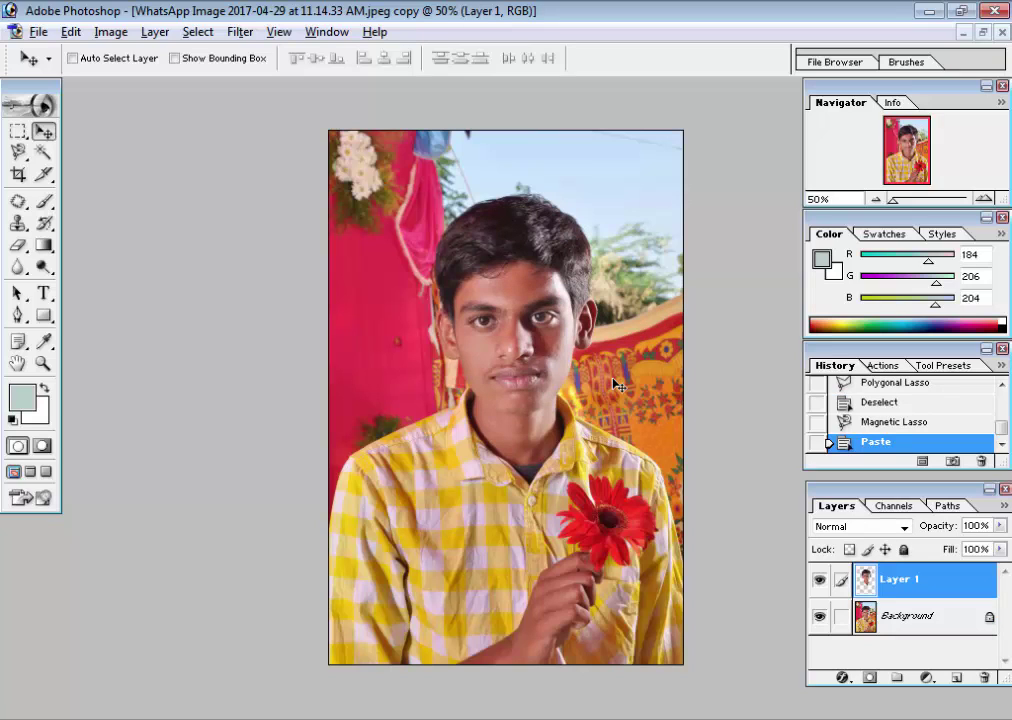
Select the shirt, hand and flower by tracing a closed outline around the body with the Magnetic Lasso.
{"action": "key", "text": "l"}
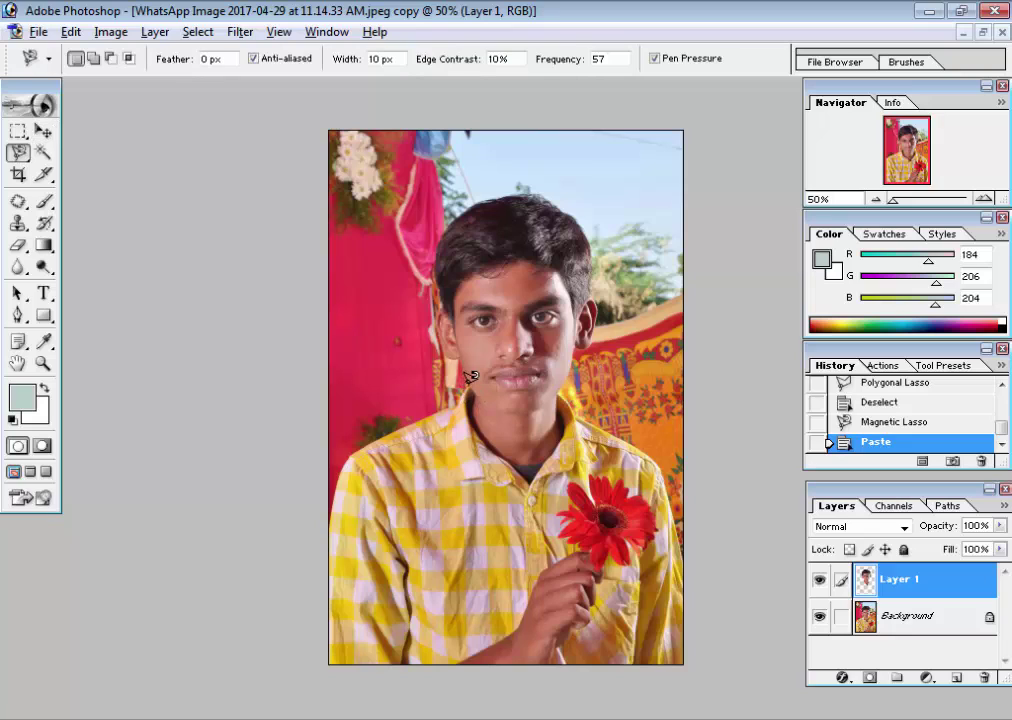
{"action": "mouse_move", "coordinate": [458, 396]}
{"action": "left_mouse_down"}
{"action": "mouse_move", "coordinate": [343, 455]}
{"action": "mouse_move", "coordinate": [328, 516]}
{"action": "mouse_move", "coordinate": [325, 660]}
{"action": "mouse_move", "coordinate": [441, 681]}
{"action": "mouse_move", "coordinate": [685, 693]}
{"action": "mouse_move", "coordinate": [690, 573]}
{"action": "left_mouse_up"}
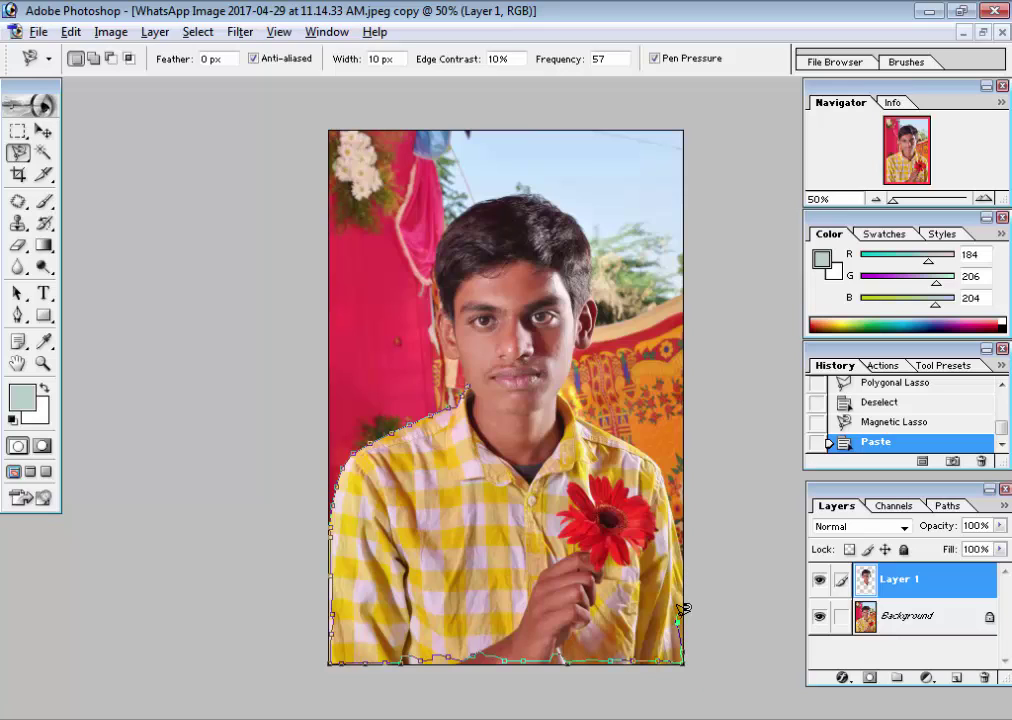
{"action": "key", "text": "Delete"}
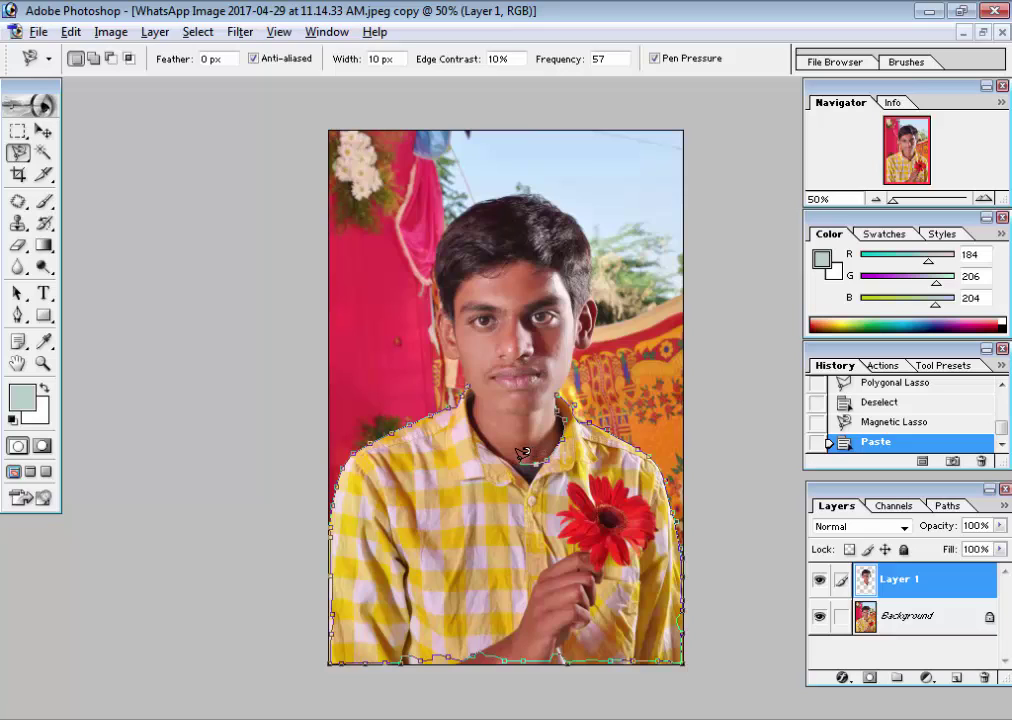
{"action": "left_click", "coordinate": [473, 381]}
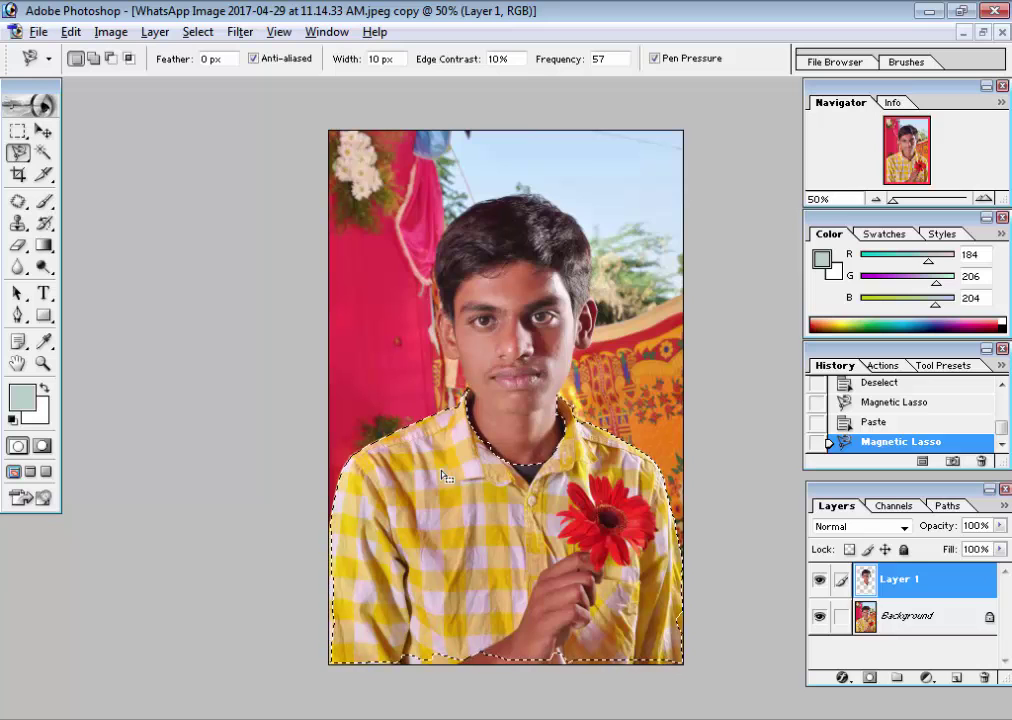
Copy the selected body area from the Background layer and paste it as a new layer.
{"action": "left_click", "coordinate": [900, 612]}
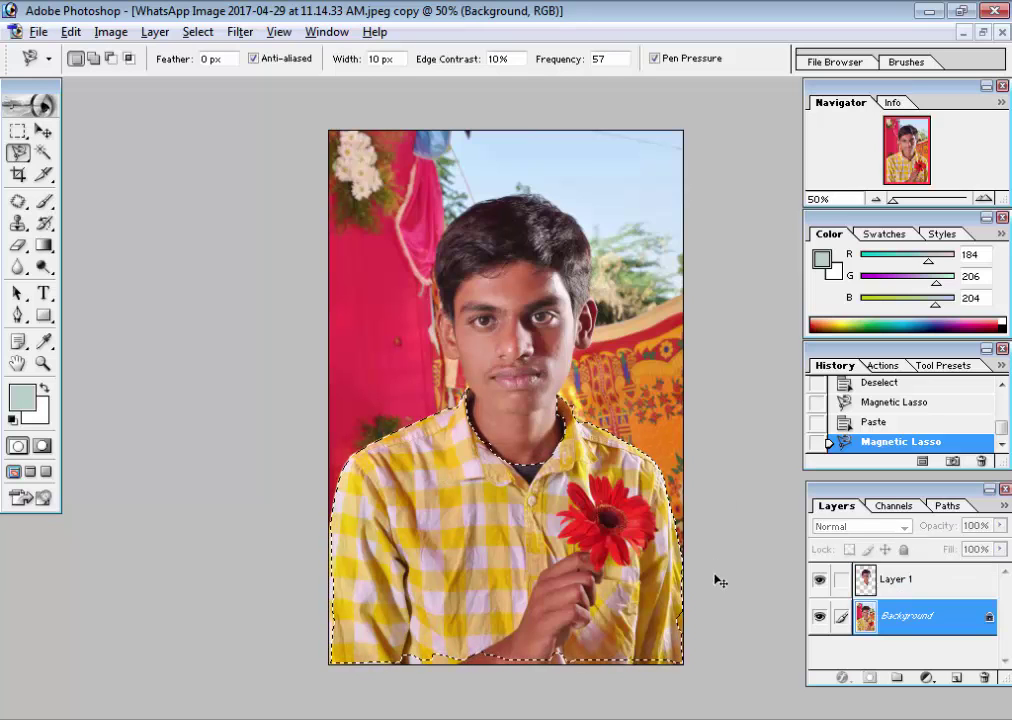
{"action": "key", "text": "ctrl+c"}
{"action": "key", "text": "ctrl+v"}
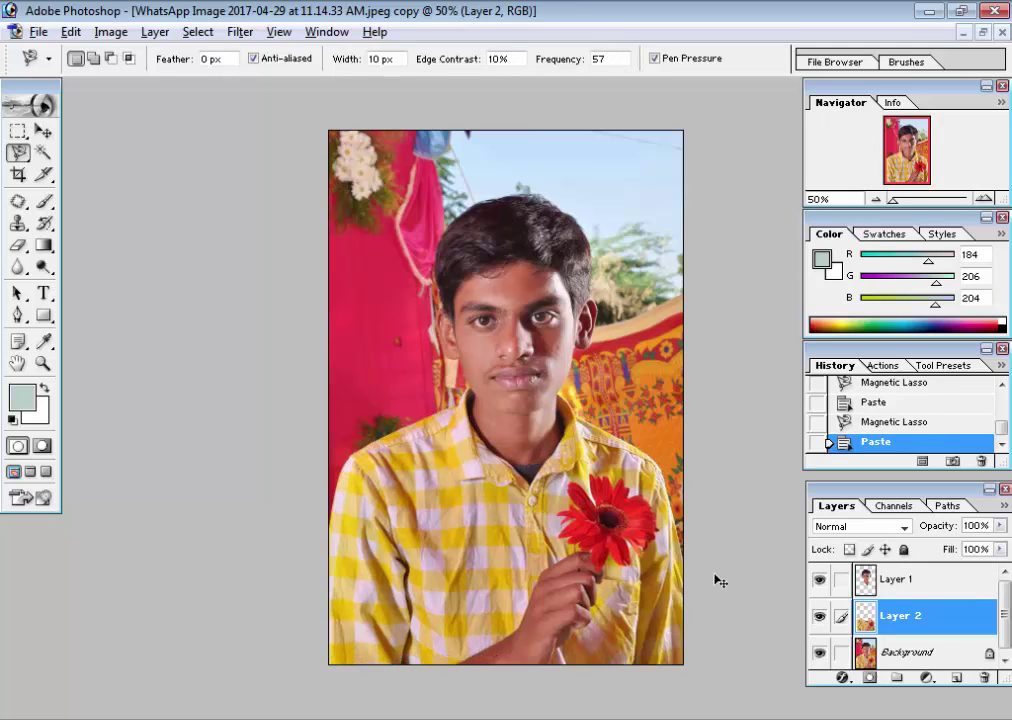
Try moving the head on Layer 1 and the body on Layer 2 sideways, undoing each move.
{"action": "key", "text": "v"}
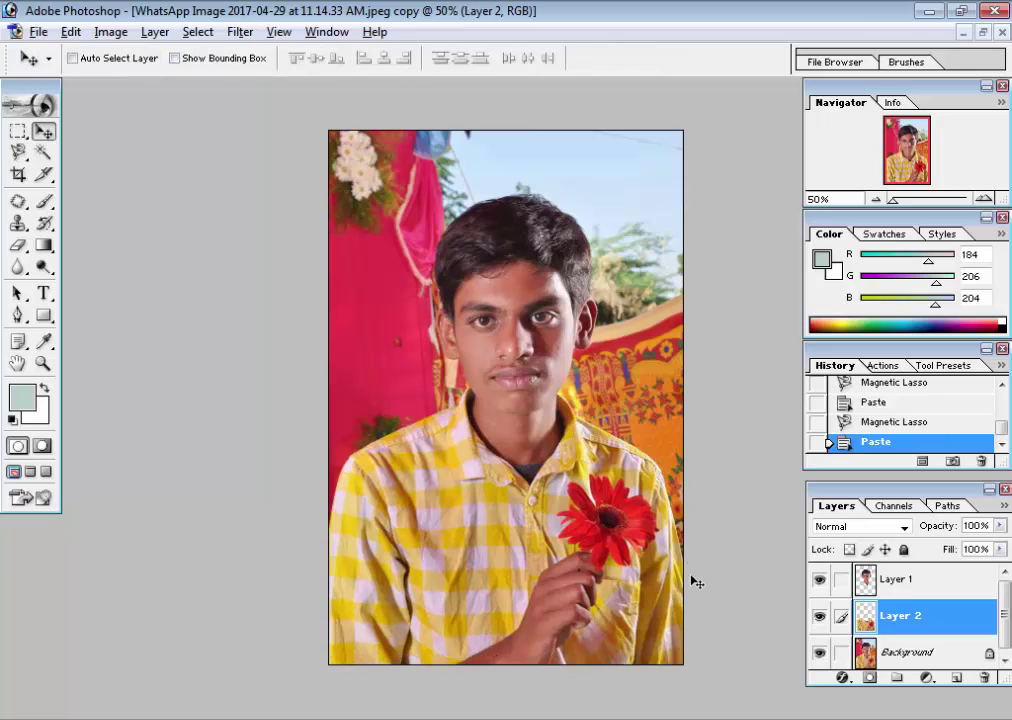
{"action": "right_click", "coordinate": [535, 290]}
{"action": "left_click", "coordinate": [556, 296]}
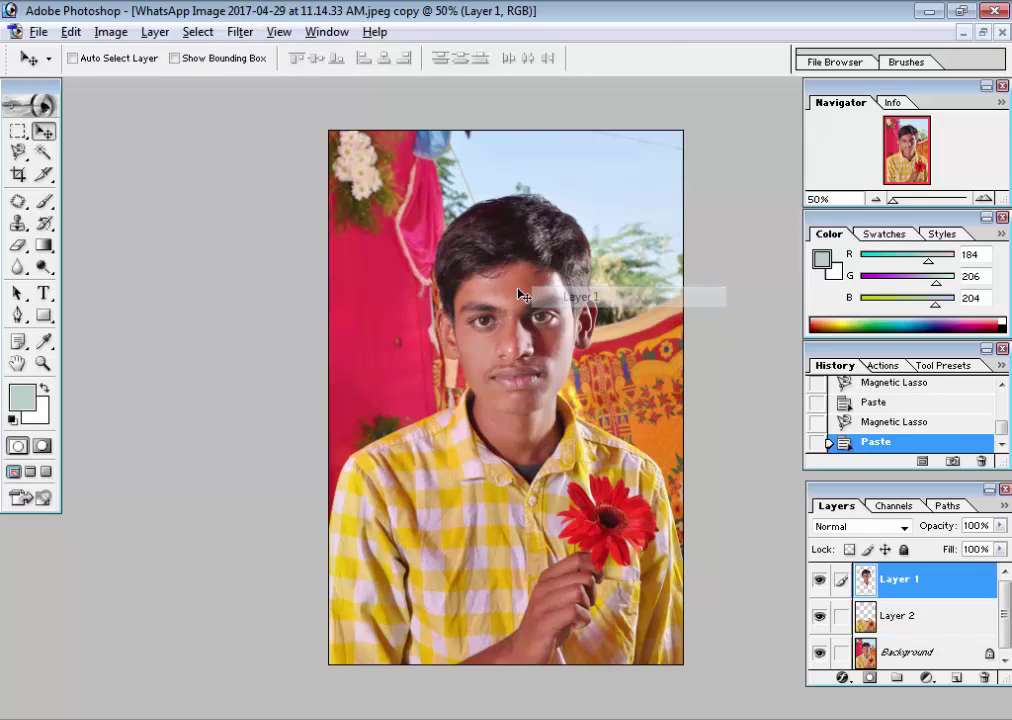
{"action": "left_click_drag", "start_coordinate": [520, 296], "coordinate": [556, 291]}
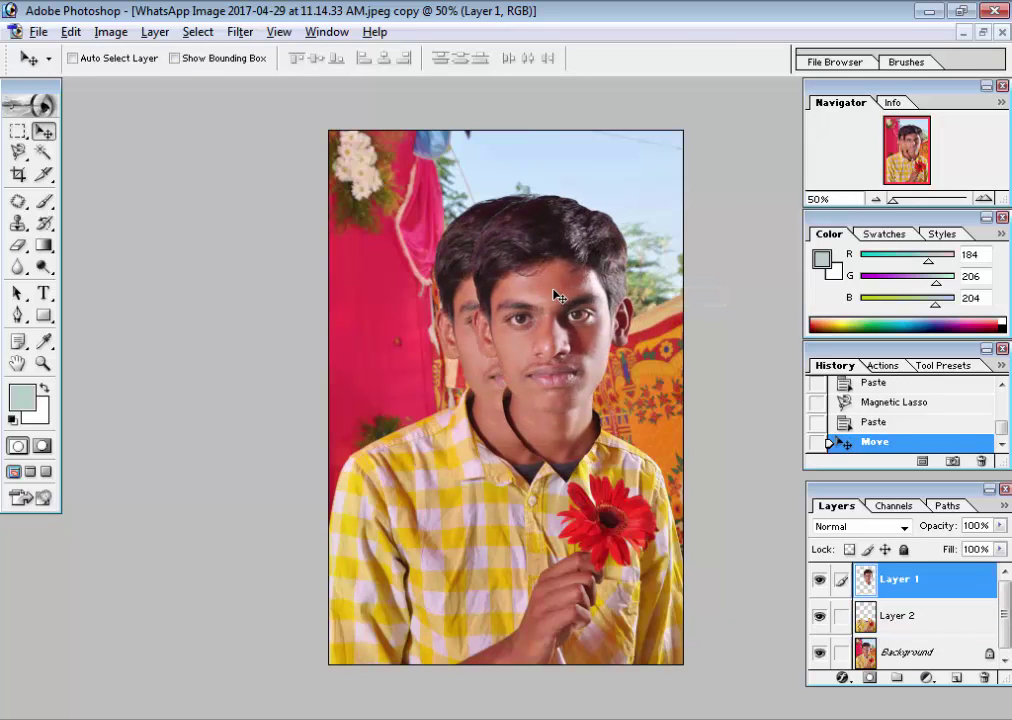
{"action": "key", "text": "ctrl+z"}
{"action": "right_click", "coordinate": [410, 498]}
{"action": "left_click", "coordinate": [418, 508]}
{"action": "left_click_drag", "start_coordinate": [418, 508], "coordinate": [486, 508]}
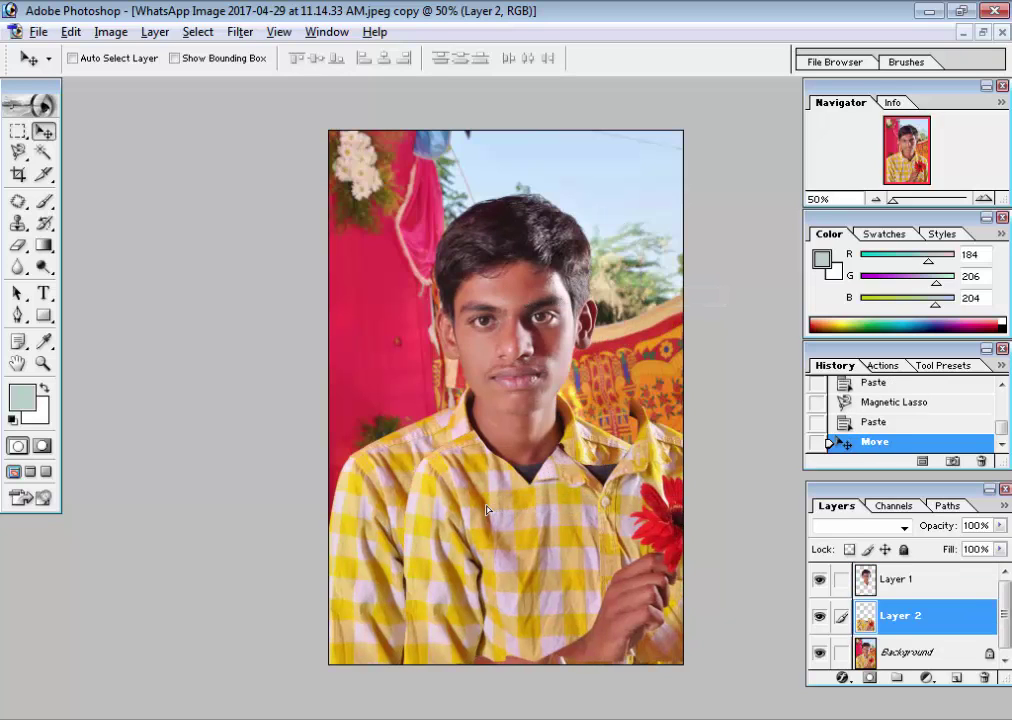
{"action": "key", "text": "ctrl+z"}
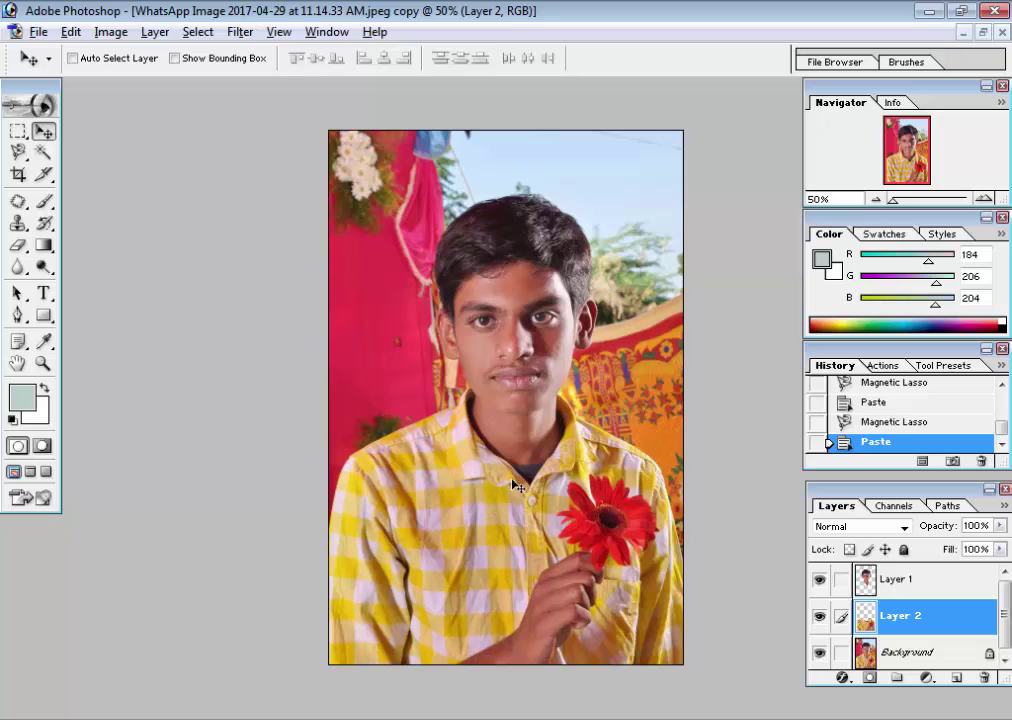
Add a Hue/Saturation adjustment layer directly above Layer 2.
{"action": "left_click", "coordinate": [940, 652]}
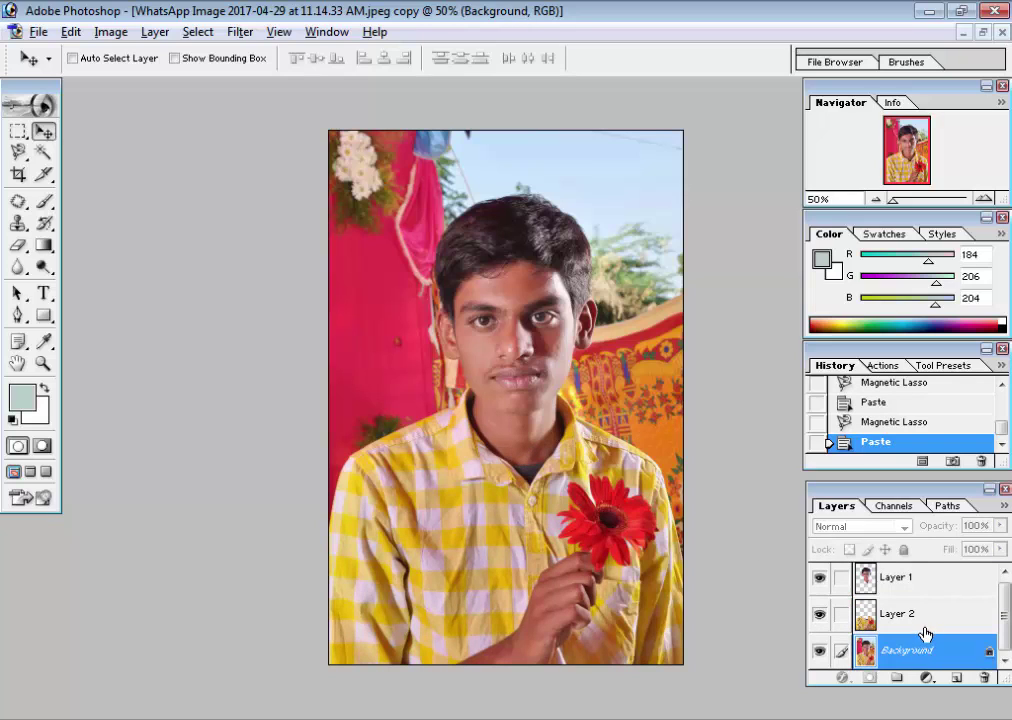
{"action": "left_click", "coordinate": [921, 617]}
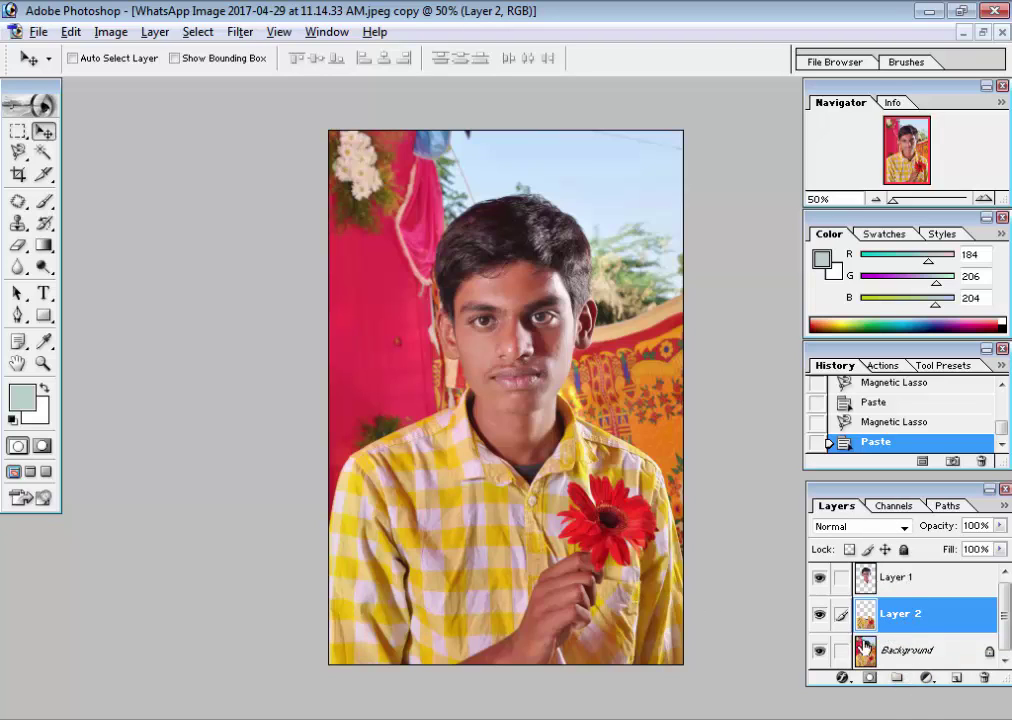
{"action": "left_click", "coordinate": [927, 679]}
{"action": "left_click", "coordinate": [930, 684]}
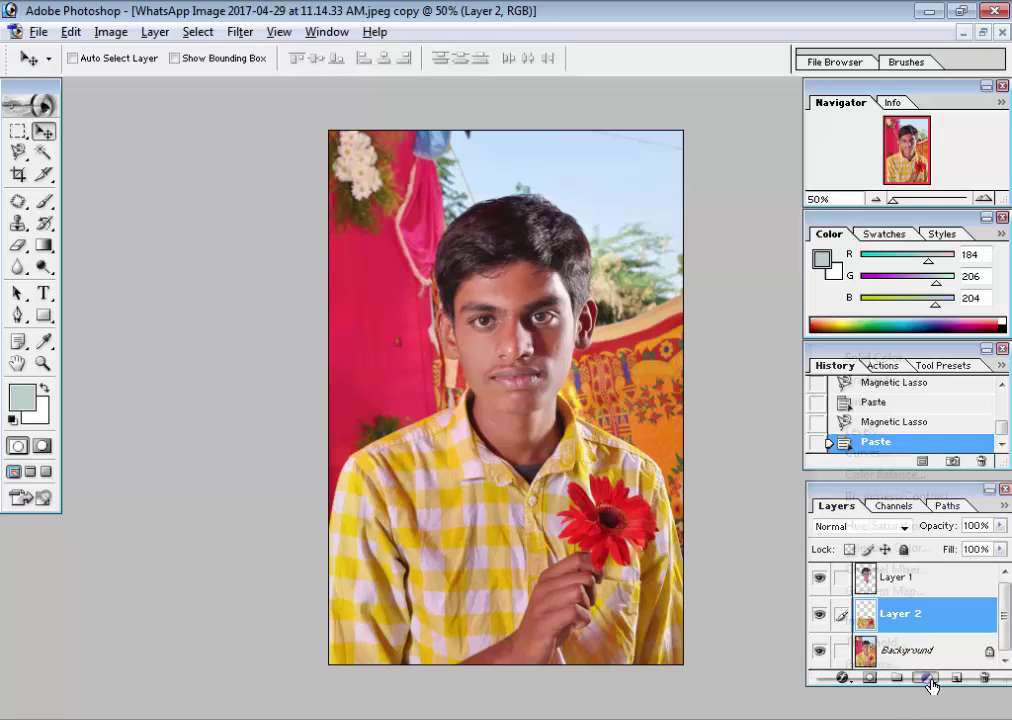
{"action": "left_click", "coordinate": [929, 682]}
{"action": "left_click", "coordinate": [930, 684]}
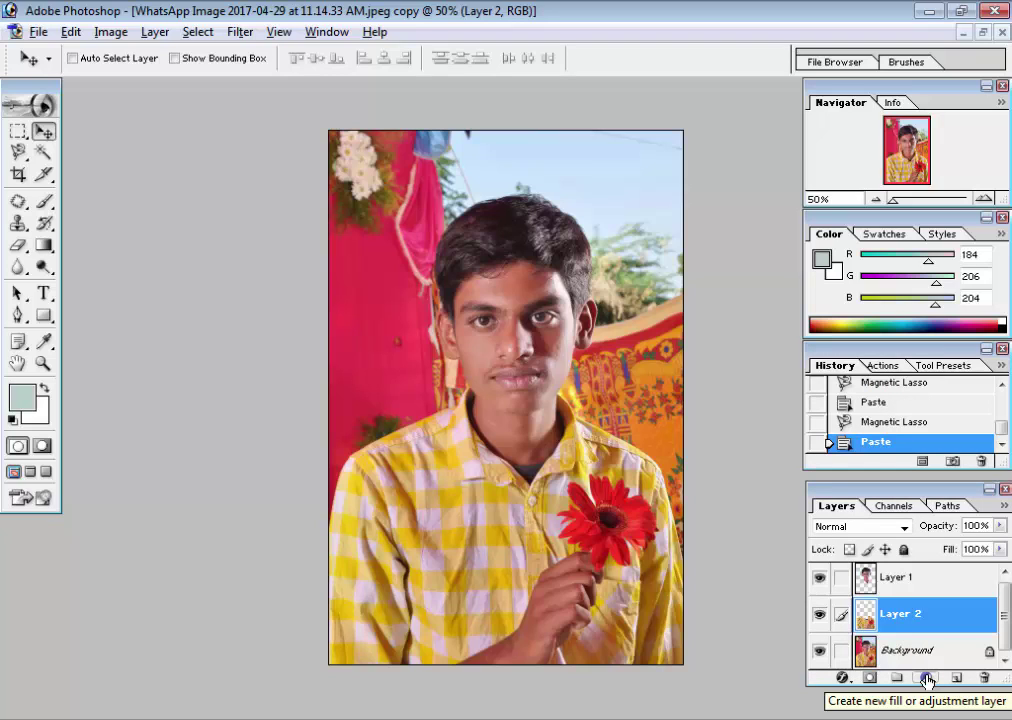
{"action": "left_click", "coordinate": [928, 681]}
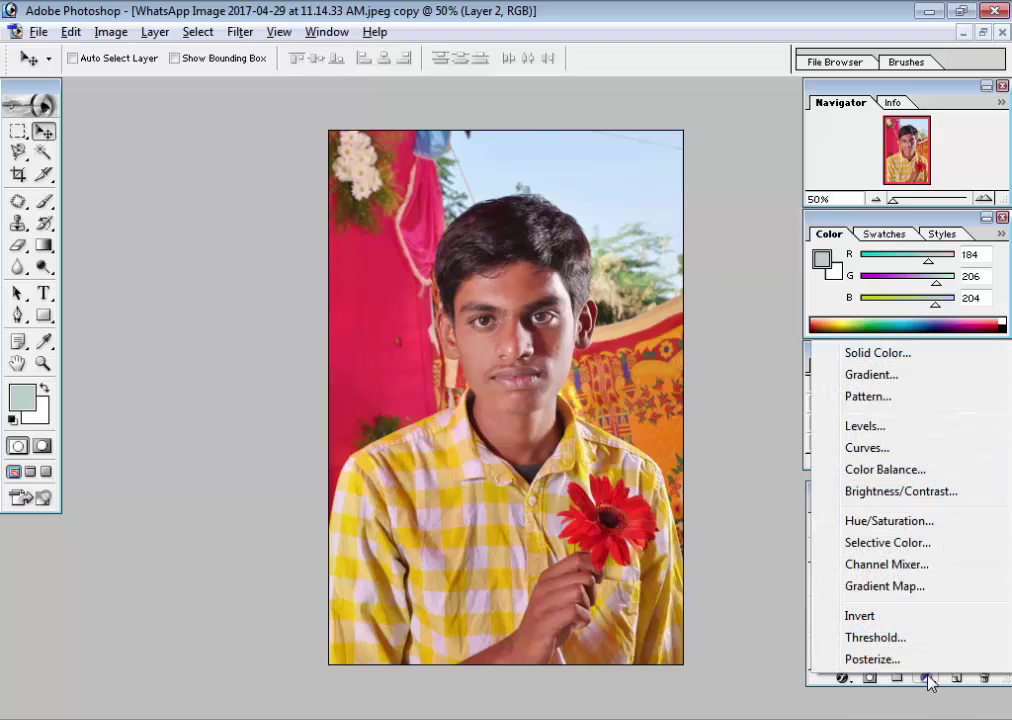
{"action": "left_click", "coordinate": [889, 521]}
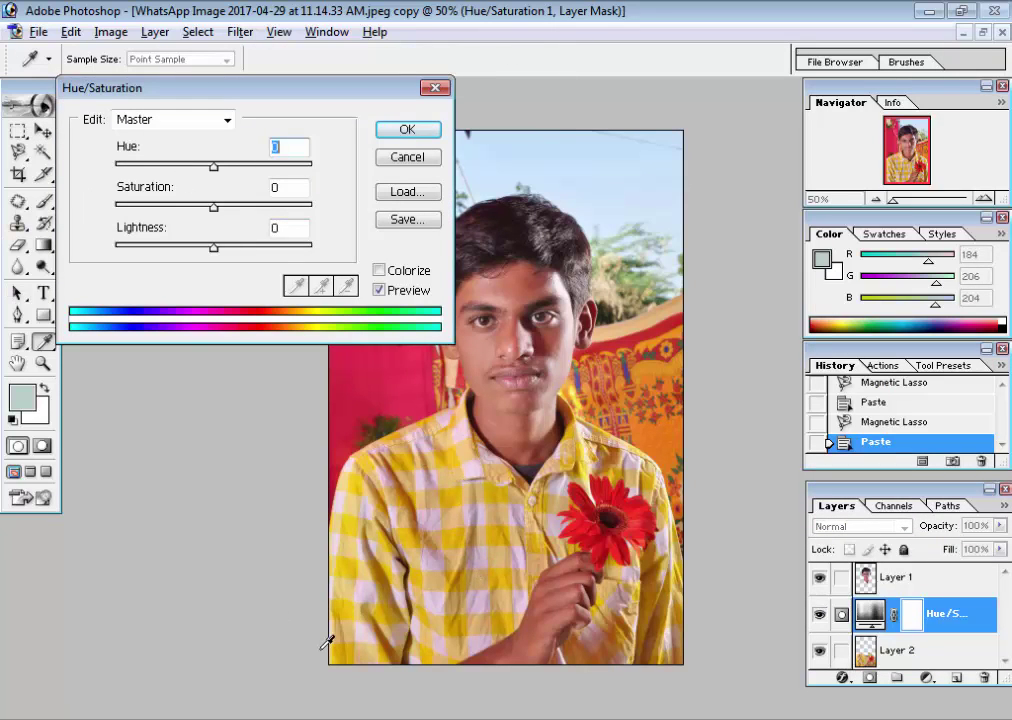
Sample the shirt's yellow, look through the editable colour ranges, and try a Hue of +13 on Master.
{"action": "left_click", "coordinate": [416, 493]}
{"action": "left_click", "coordinate": [454, 496]}
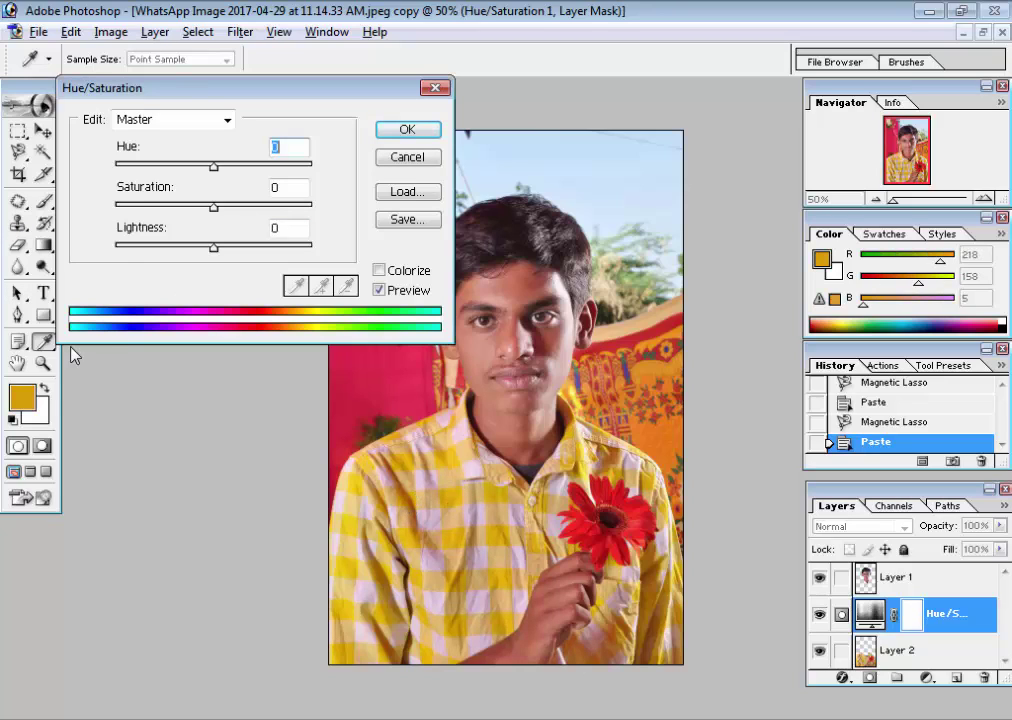
{"action": "left_click", "coordinate": [211, 122]}
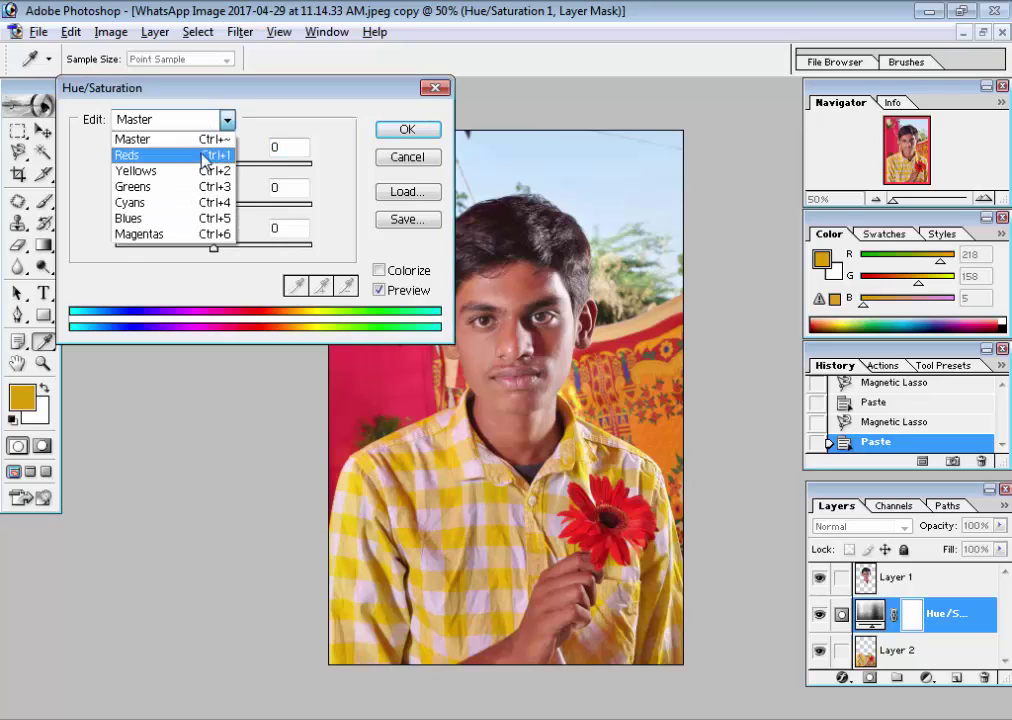
{"action": "left_click", "coordinate": [211, 126]}
{"action": "left_click", "coordinate": [212, 127]}
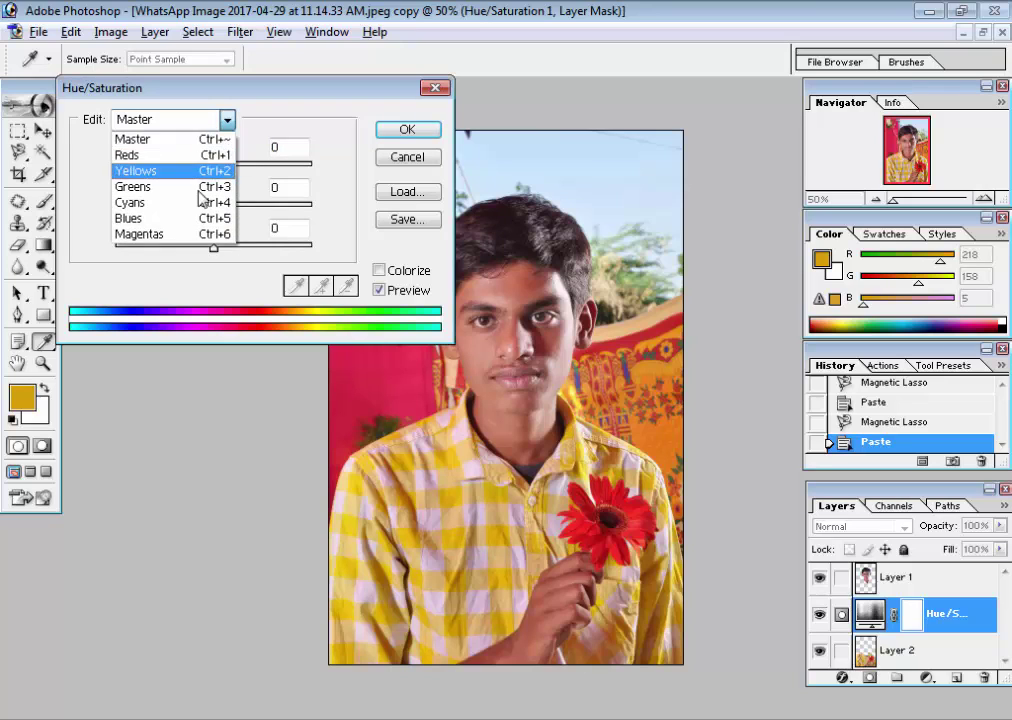
{"action": "left_click", "coordinate": [199, 203]}
{"action": "mouse_move", "coordinate": [210, 167]}
{"action": "left_mouse_down"}
{"action": "mouse_move", "coordinate": [241, 172]}
{"action": "mouse_move", "coordinate": [199, 178]}
{"action": "mouse_move", "coordinate": [220, 181]}
{"action": "mouse_move", "coordinate": [215, 168]}
{"action": "mouse_move", "coordinate": [317, 192]}
{"action": "mouse_move", "coordinate": [269, 185]}
{"action": "mouse_move", "coordinate": [226, 199]}
{"action": "mouse_move", "coordinate": [215, 187]}
{"action": "left_mouse_up"}
{"action": "left_click", "coordinate": [227, 120]}
{"action": "left_click", "coordinate": [190, 138]}
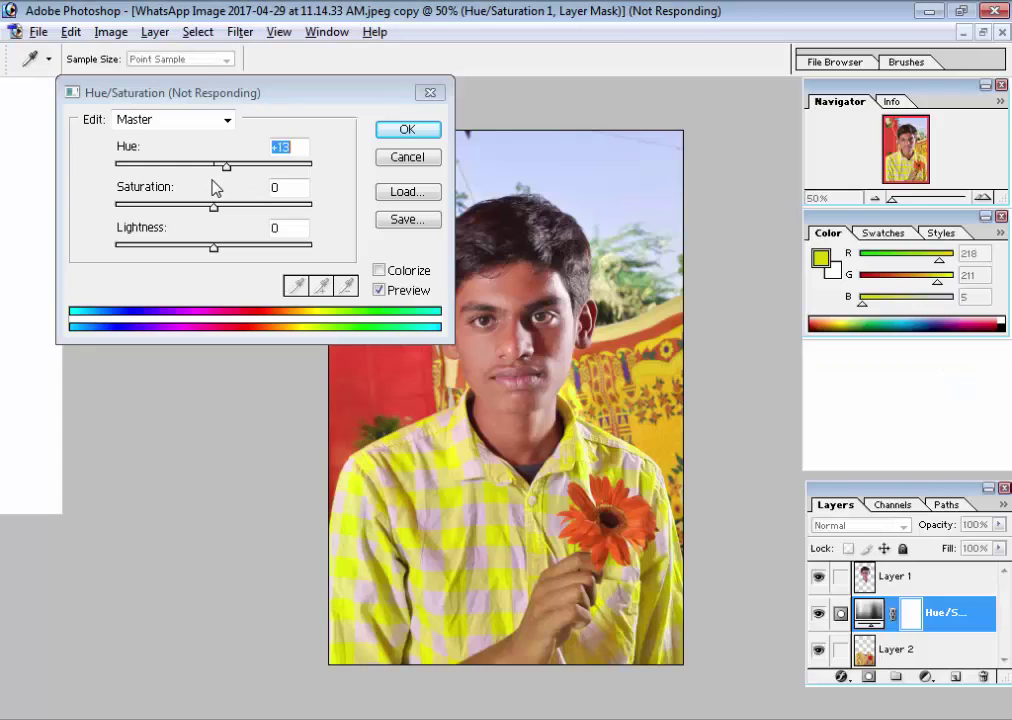
{"action": "key", "text": "Escape"}
{"action": "key", "text": "ctrl+u"}
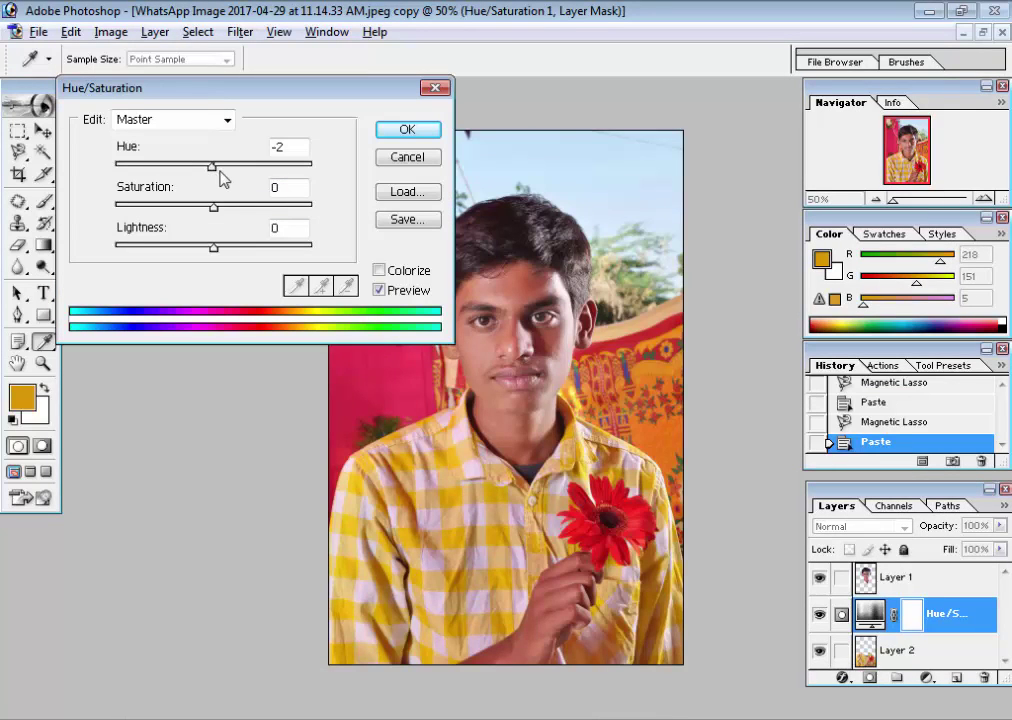
Set the Master Hue to -19 to recolour the shirt, and apply the Hue/Saturation adjustment.
{"action": "mouse_move", "coordinate": [217, 172]}
{"action": "left_mouse_down"}
{"action": "mouse_move", "coordinate": [139, 170]}
{"action": "mouse_move", "coordinate": [197, 174]}
{"action": "left_mouse_up"}
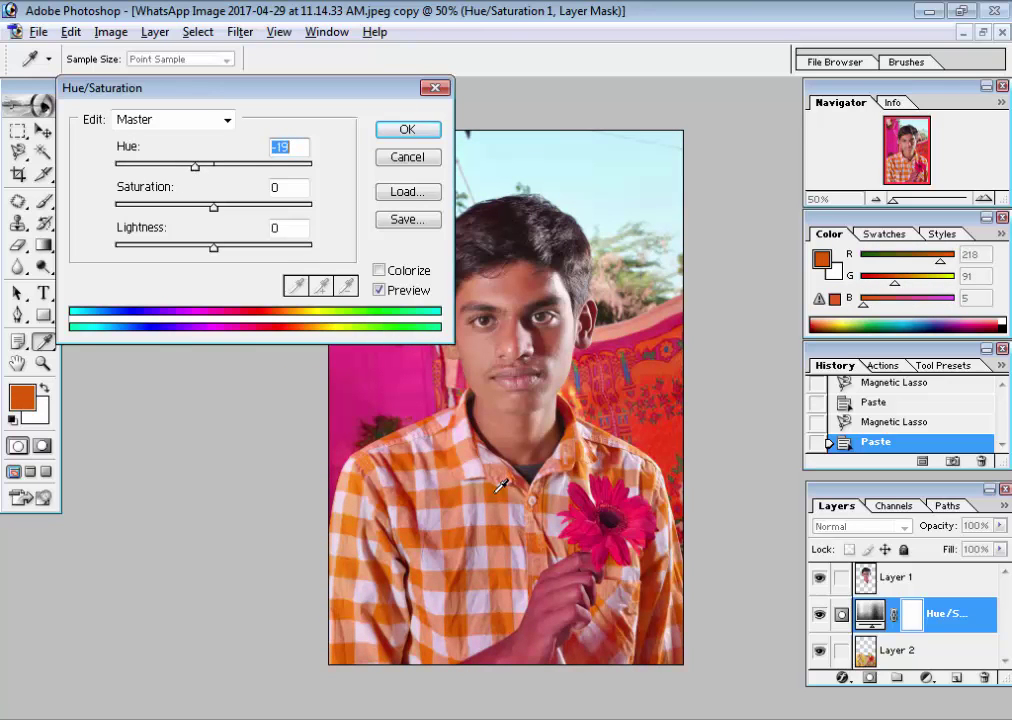
{"action": "left_click", "coordinate": [412, 131]}
{"action": "key", "text": "v"}
{"action": "key", "text": "d"}
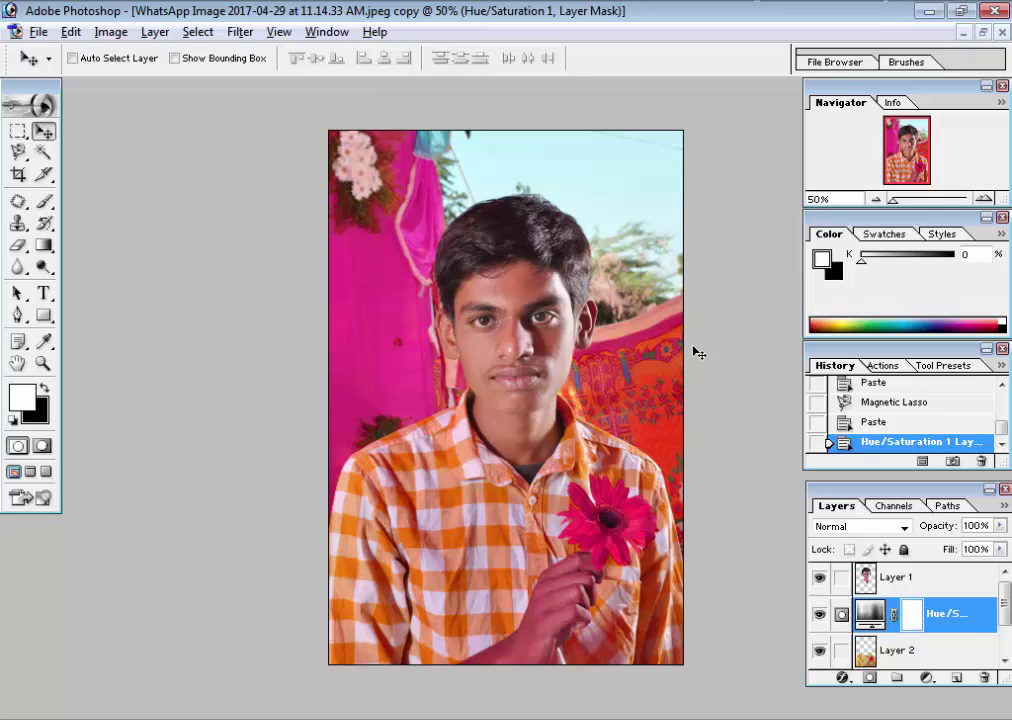
Open the original portrait photo from the desktop's Photoshop folder alongside the edited document.
{"action": "key", "text": "ctrl+o"}
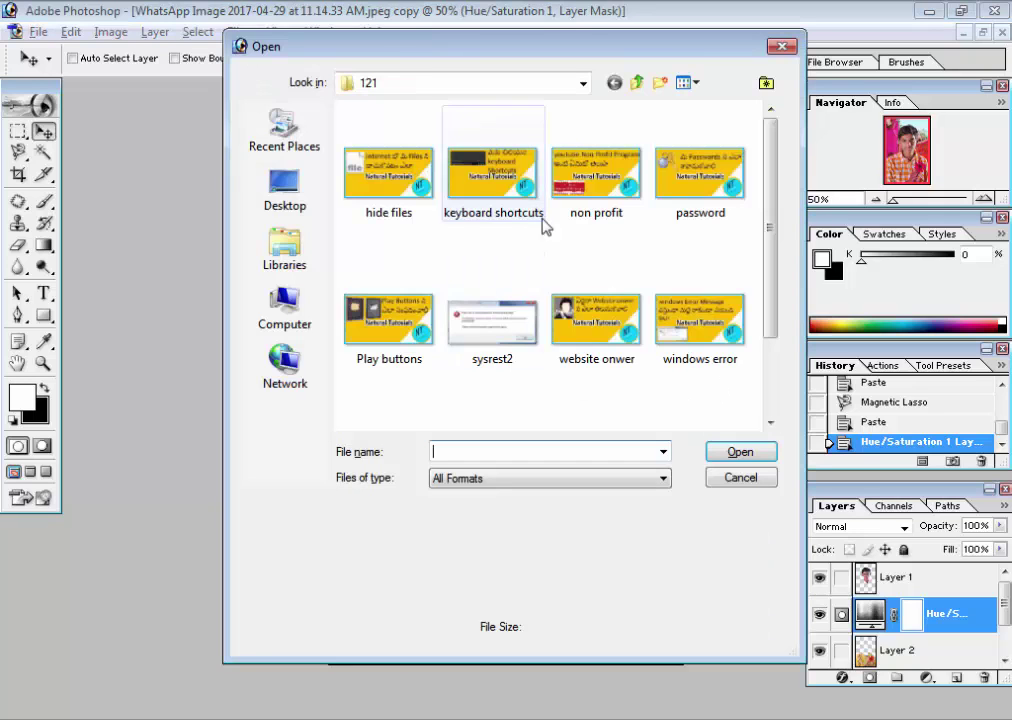
{"action": "key", "text": "Escape"}
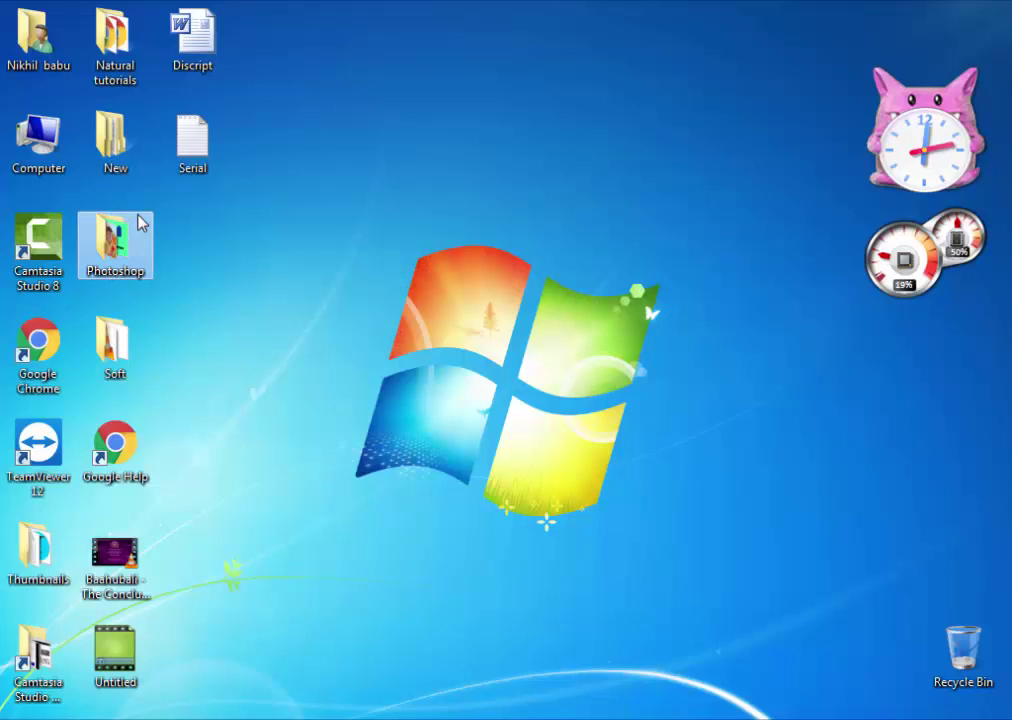
{"action": "double_click", "coordinate": [142, 238]}
{"action": "left_click_drag", "start_coordinate": [376, 338], "coordinate": [405, 568]}
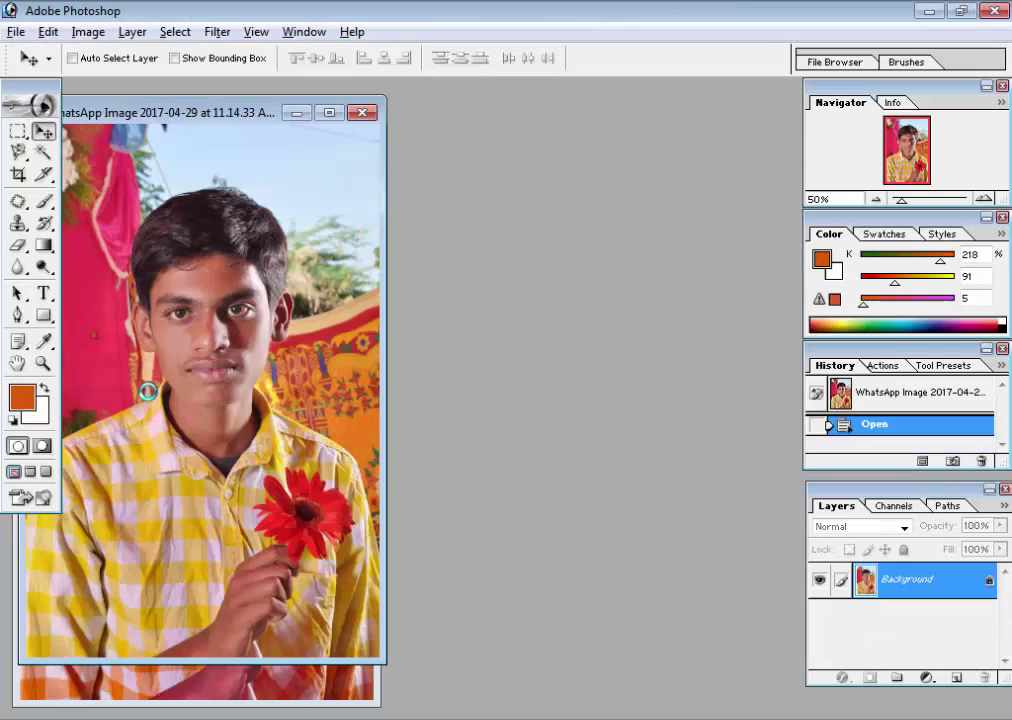
Arrange the original and recoloured photo windows side by side for comparison.
{"action": "left_click_drag", "start_coordinate": [193, 111], "coordinate": [541, 151]}
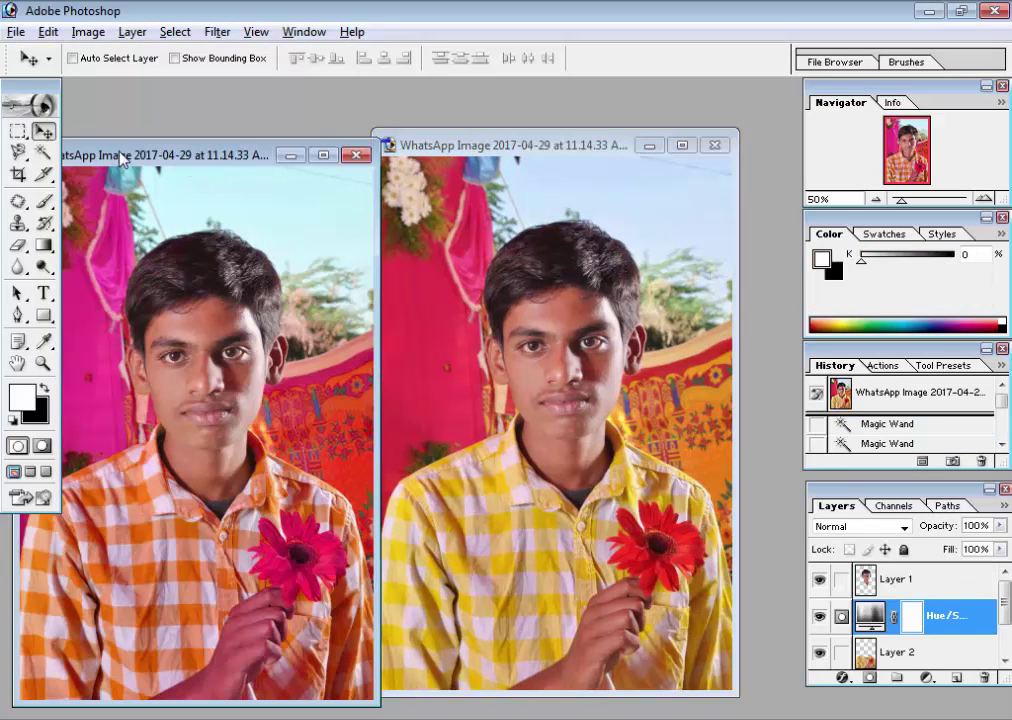
{"action": "left_click_drag", "start_coordinate": [97, 153], "coordinate": [206, 124]}
{"action": "left_click_drag", "start_coordinate": [542, 172], "coordinate": [545, 120]}
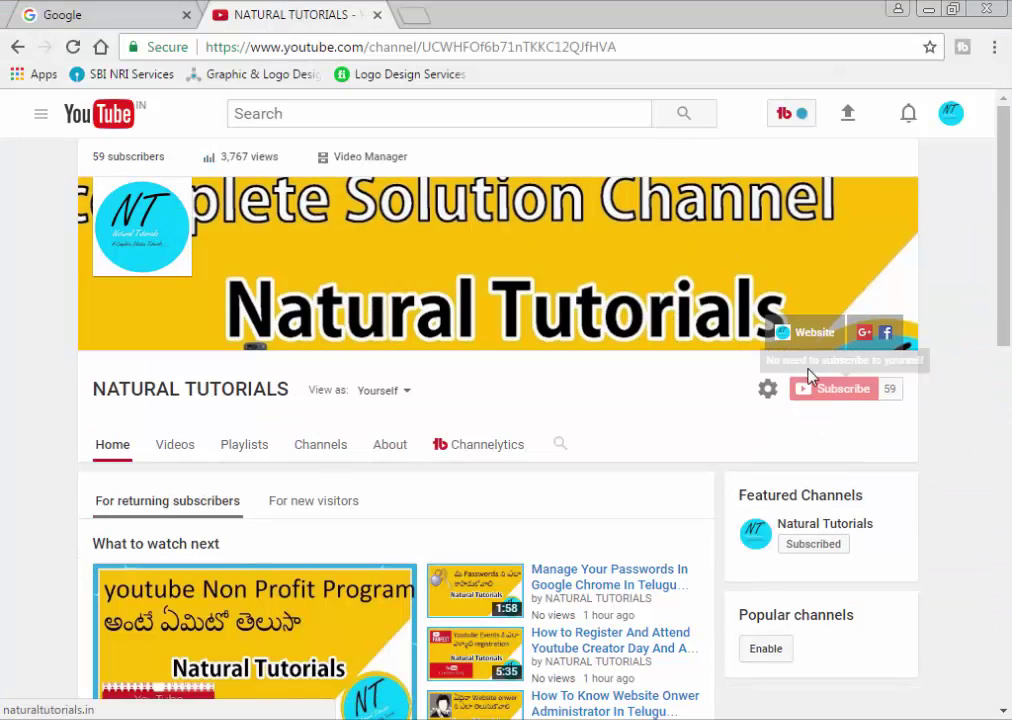
{"action": "left_click", "coordinate": [928, 12]}
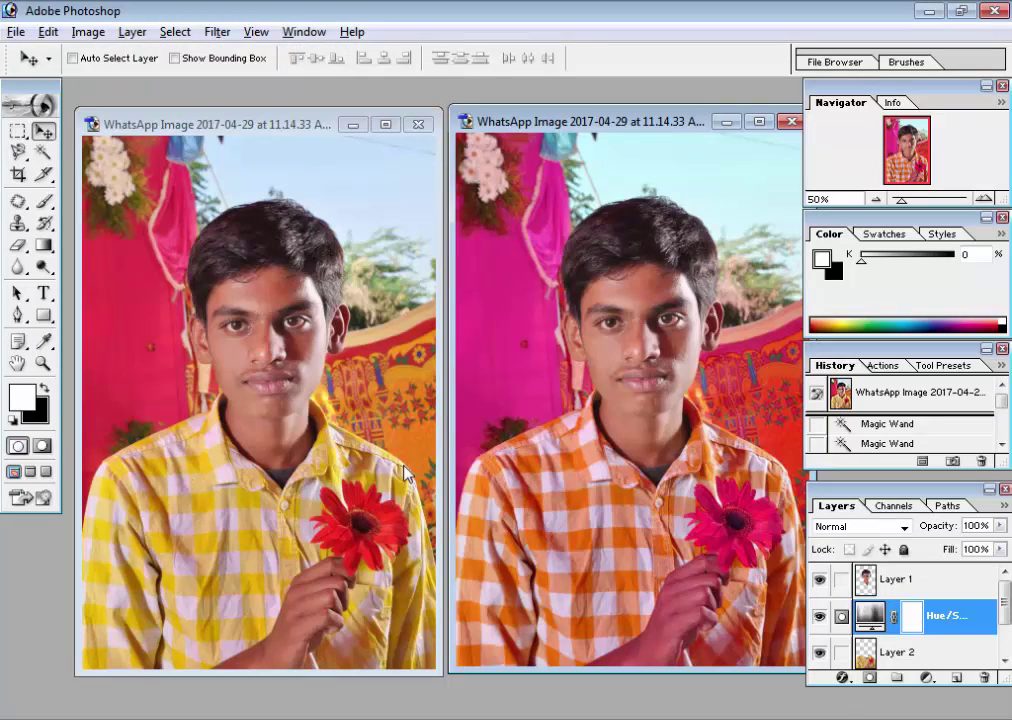